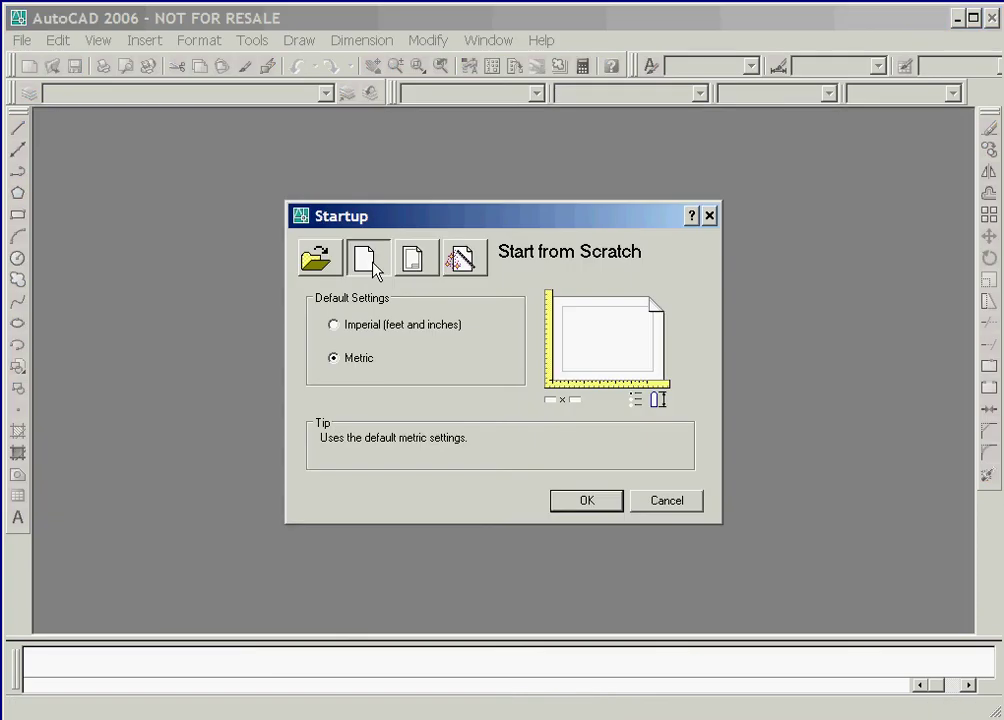
# Step: Start a new drawing from scratch with Imperial (feet and inches) default settings
pyautogui.click(334, 326)
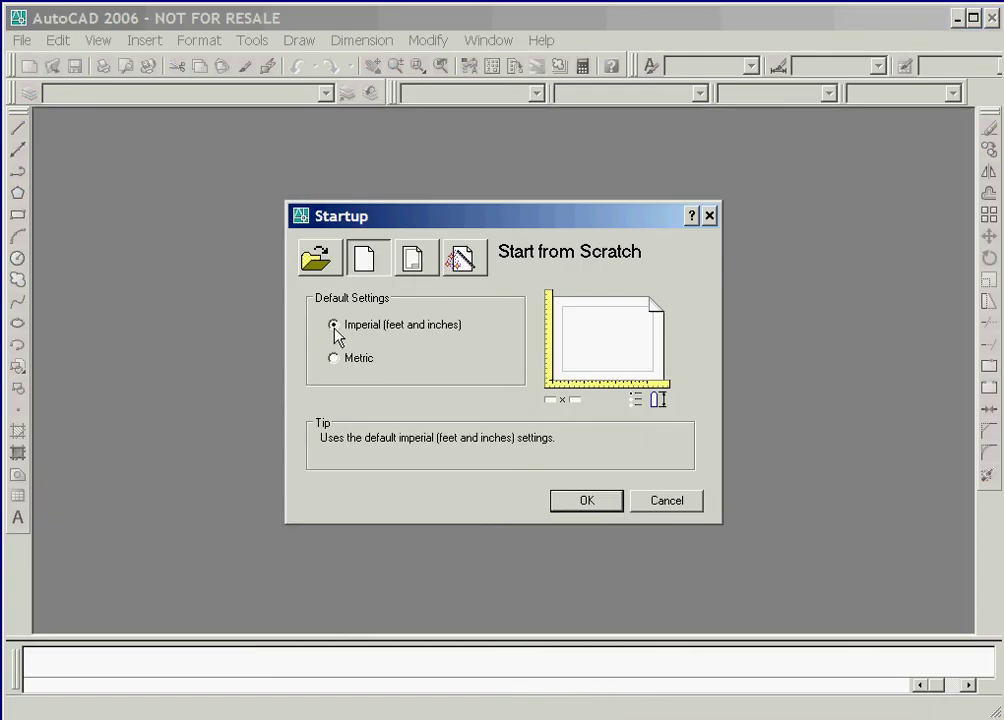
pyautogui.click(586, 501)
pyautogui.click(272, 41)
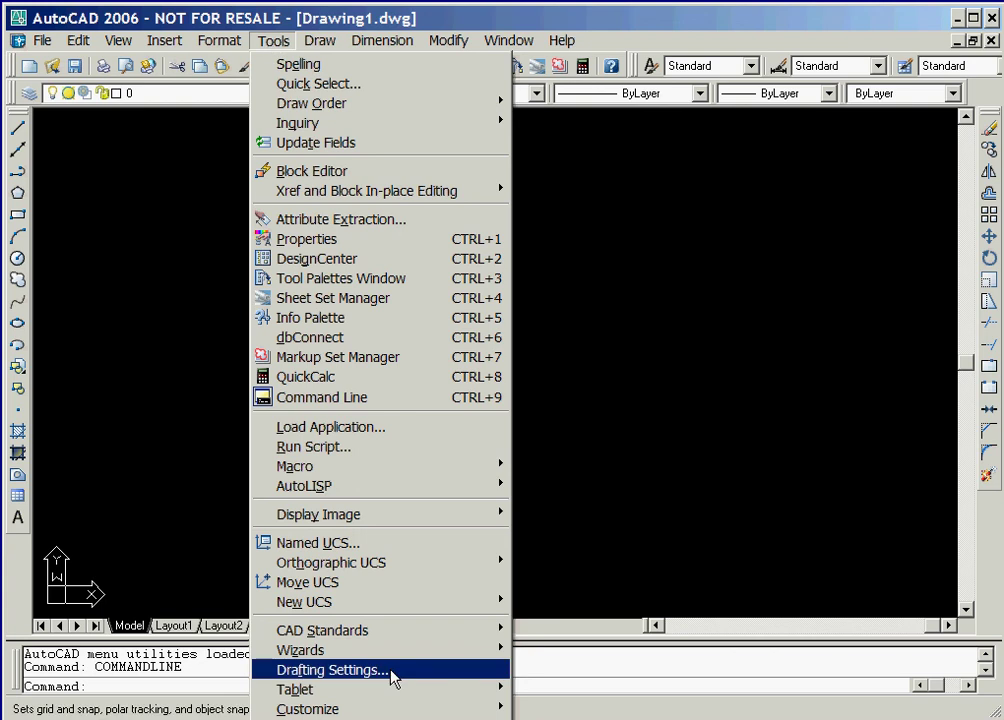
# Step: Set snap spacing to 0.5 and grid spacing to 1.0 for X and Y in Drafting Settings
pyautogui.click(330, 670)
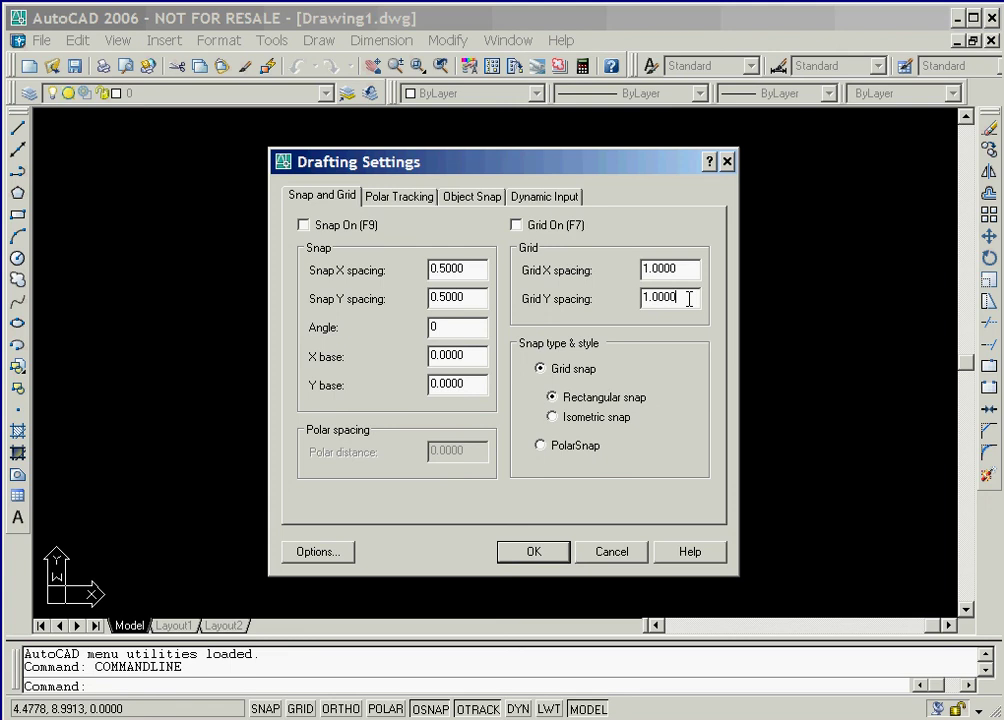
# Step: Accept the spacing values and switch on SNAP and GRID so grid dots appear
pyautogui.click(533, 552)
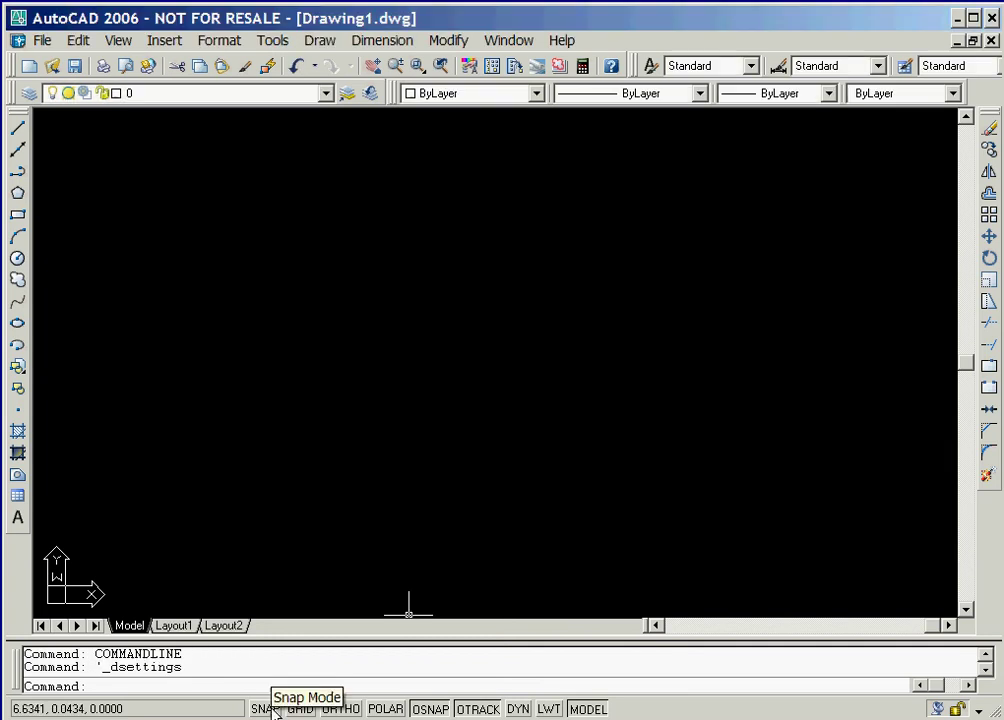
pyautogui.click(273, 708)
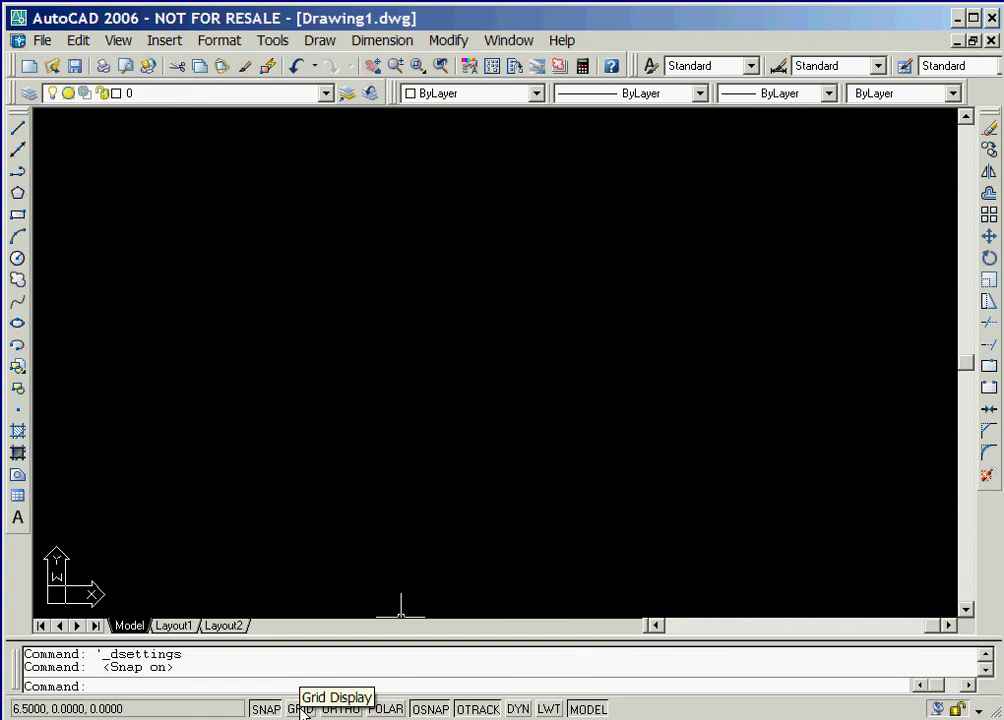
pyautogui.click(301, 709)
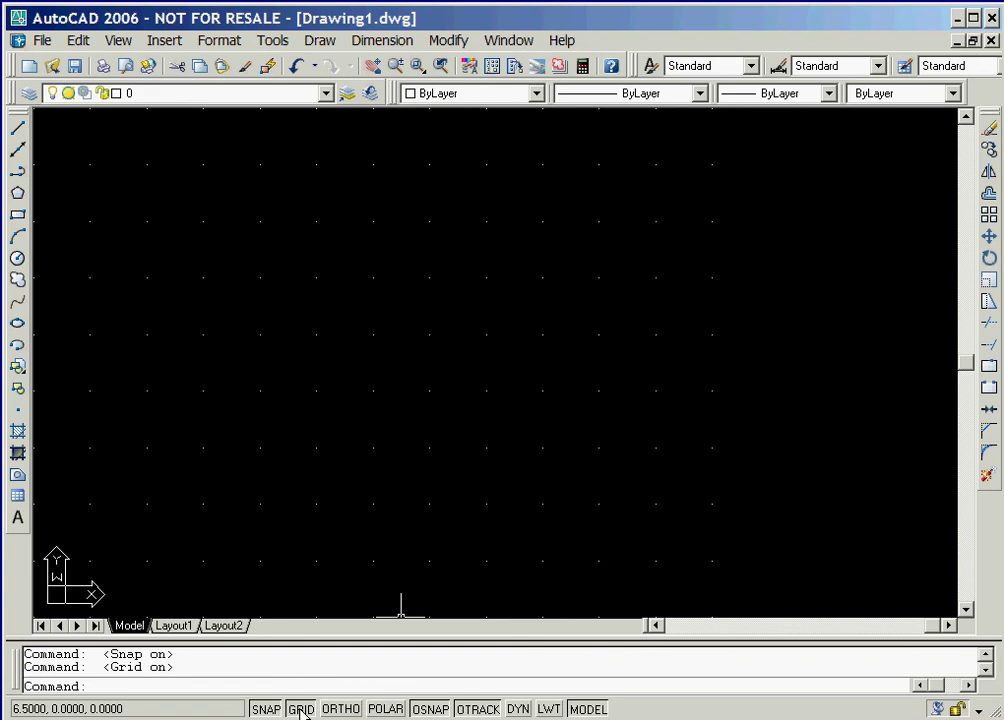
# Step: Make the construction layer current in the Layer Properties Manager
pyautogui.click(30, 94)
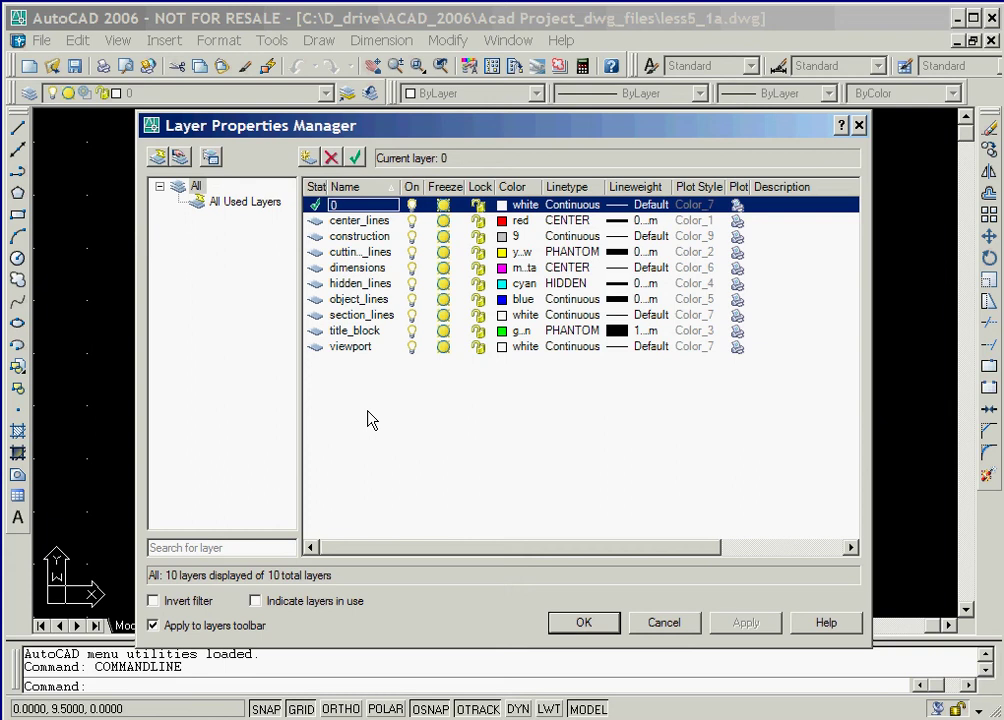
pyautogui.click(360, 236)
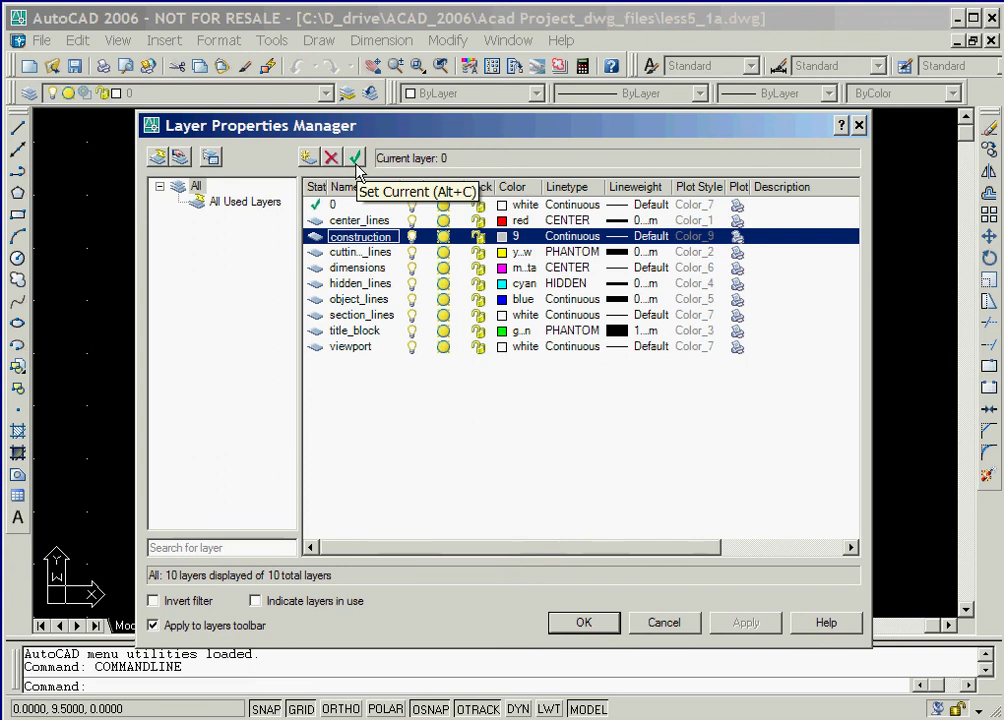
pyautogui.click(355, 160)
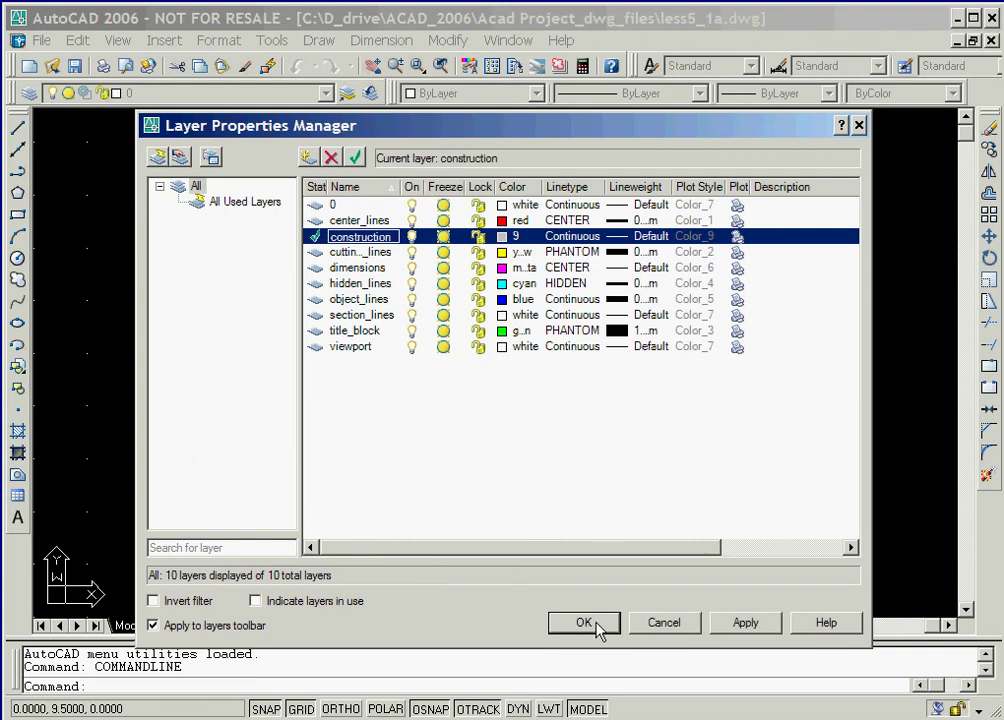
pyautogui.click(584, 623)
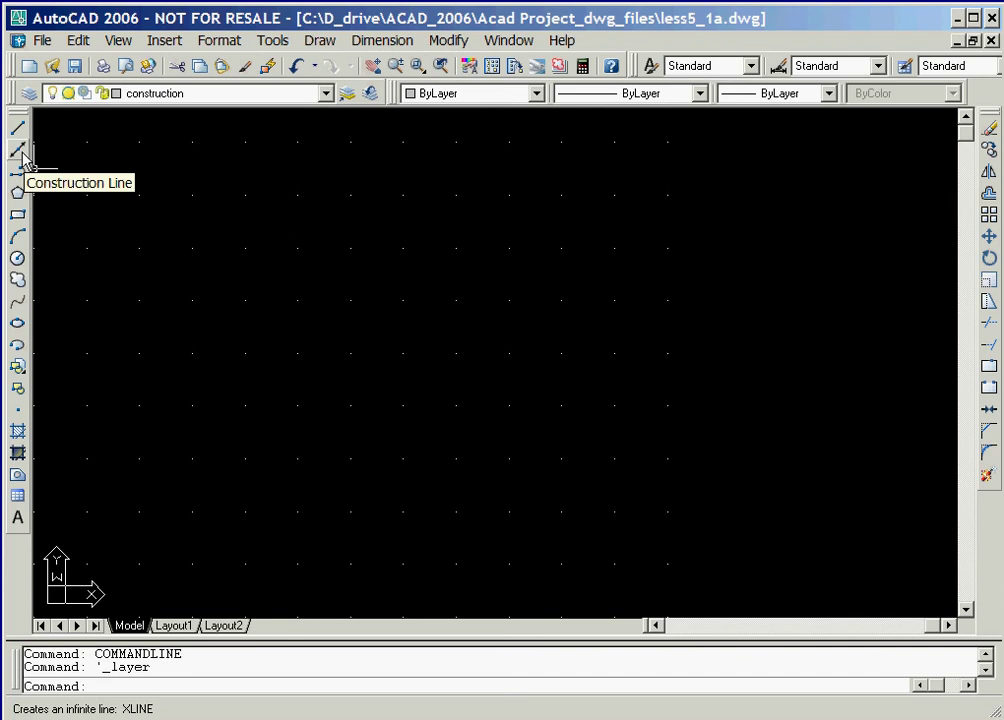
# Step: Draw one vertical and one horizontal construction line through point 3,2
pyautogui.click(18, 150)
pyautogui.write('3,2')
pyautogui.press('Return')
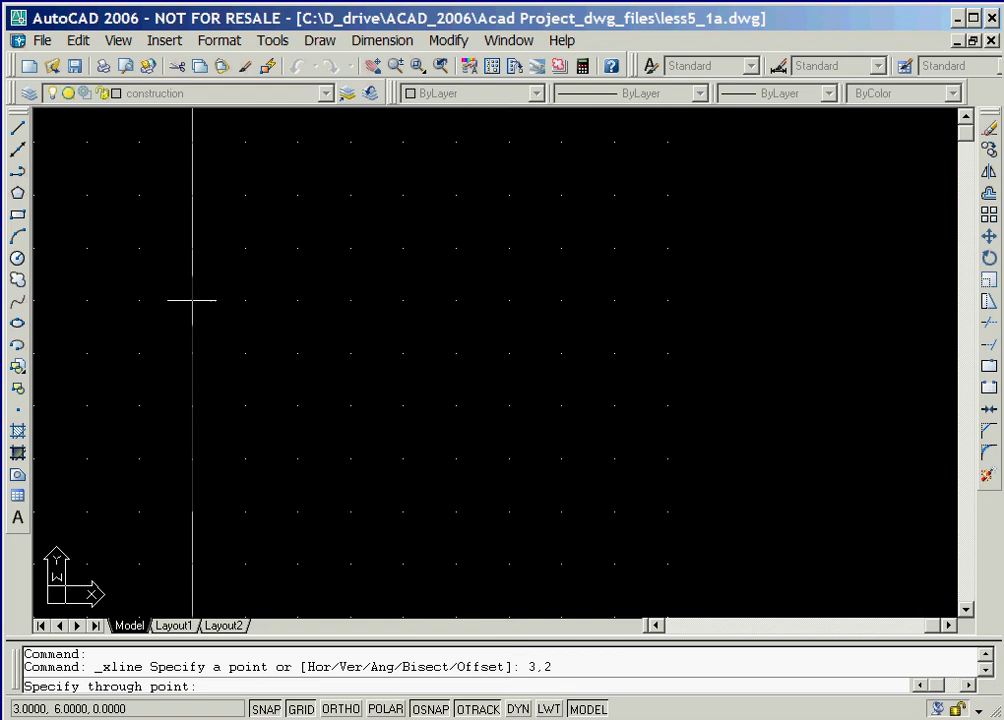
pyautogui.click(192, 300)
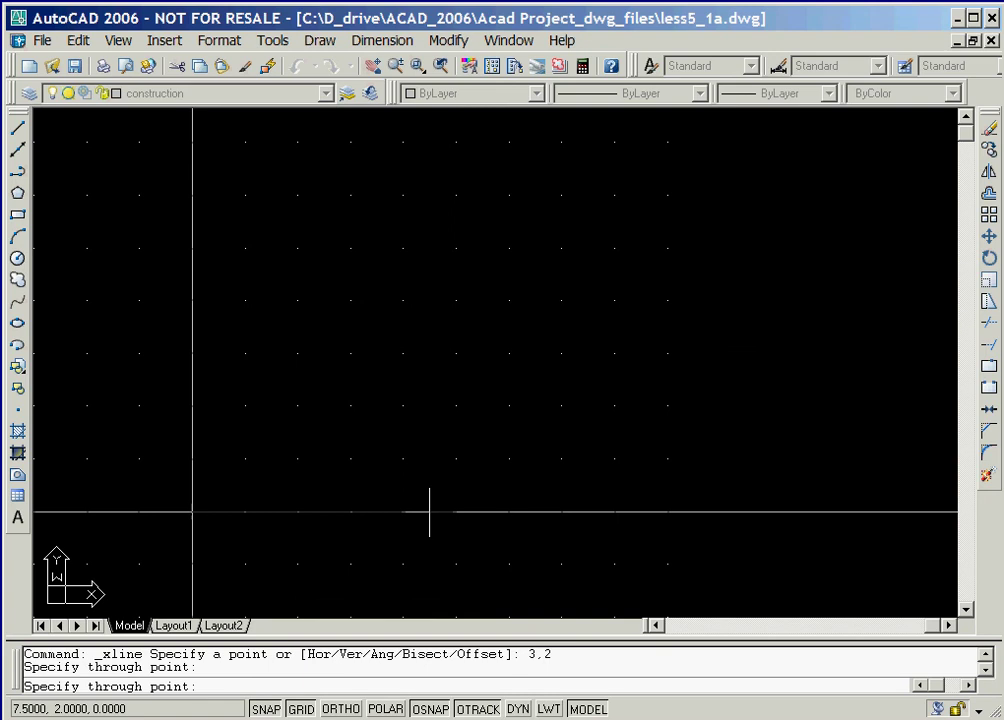
pyautogui.click(430, 512)
pyautogui.press('Return')
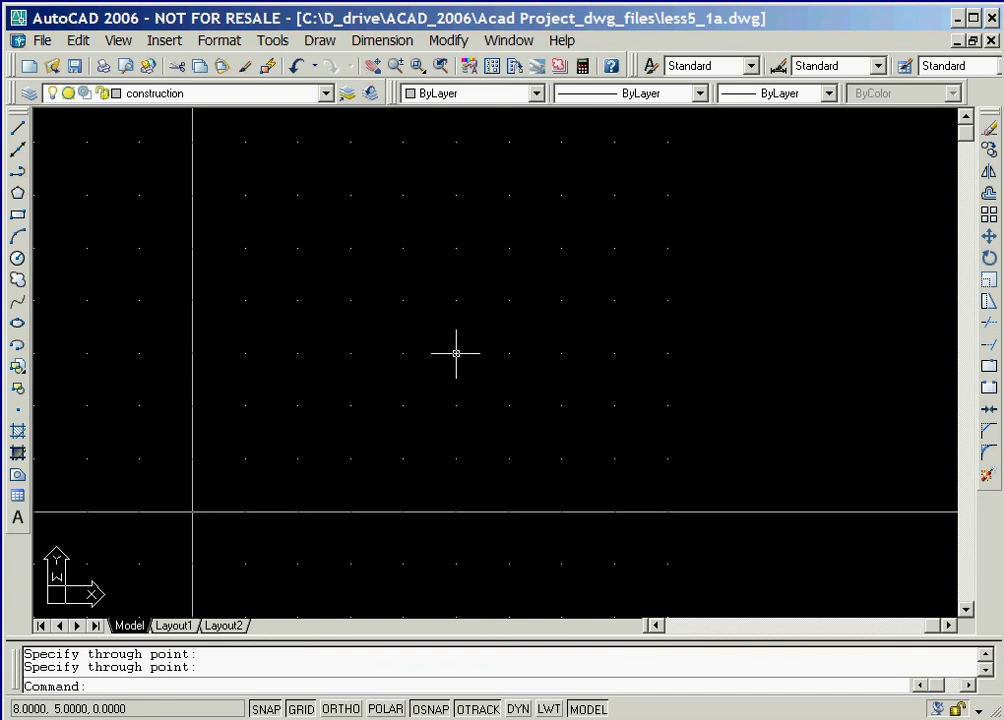
# Step: Turn SNAP off before laying out the remaining construction lines
pyautogui.click(265, 709)
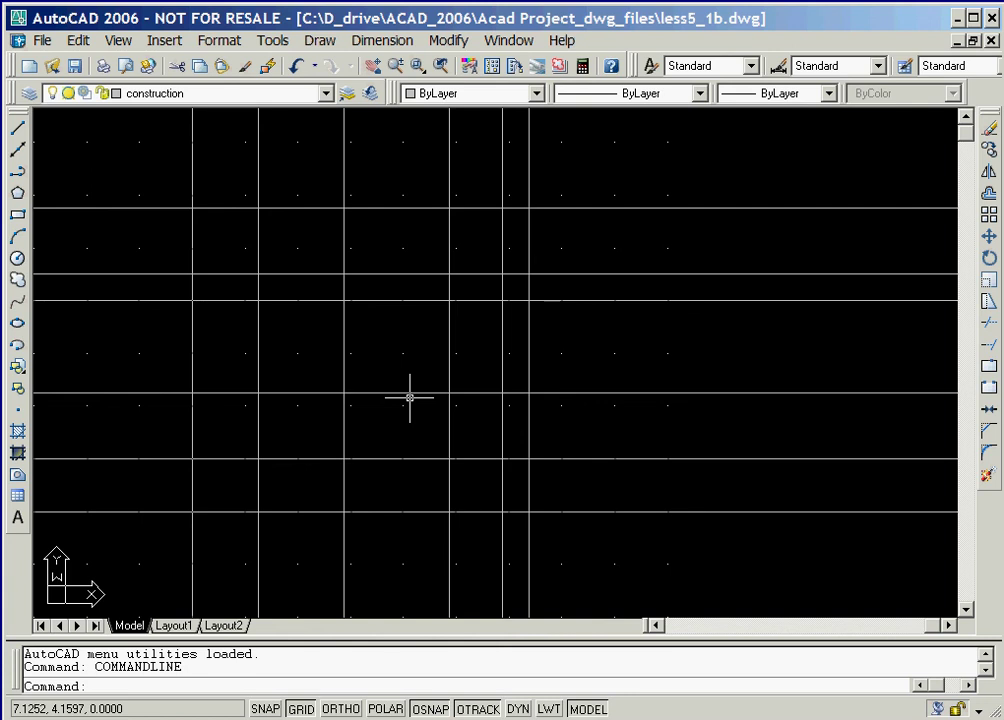
# Step: Make object_lines the current layer and turn on lineweight display with LWT
pyautogui.click(234, 95)
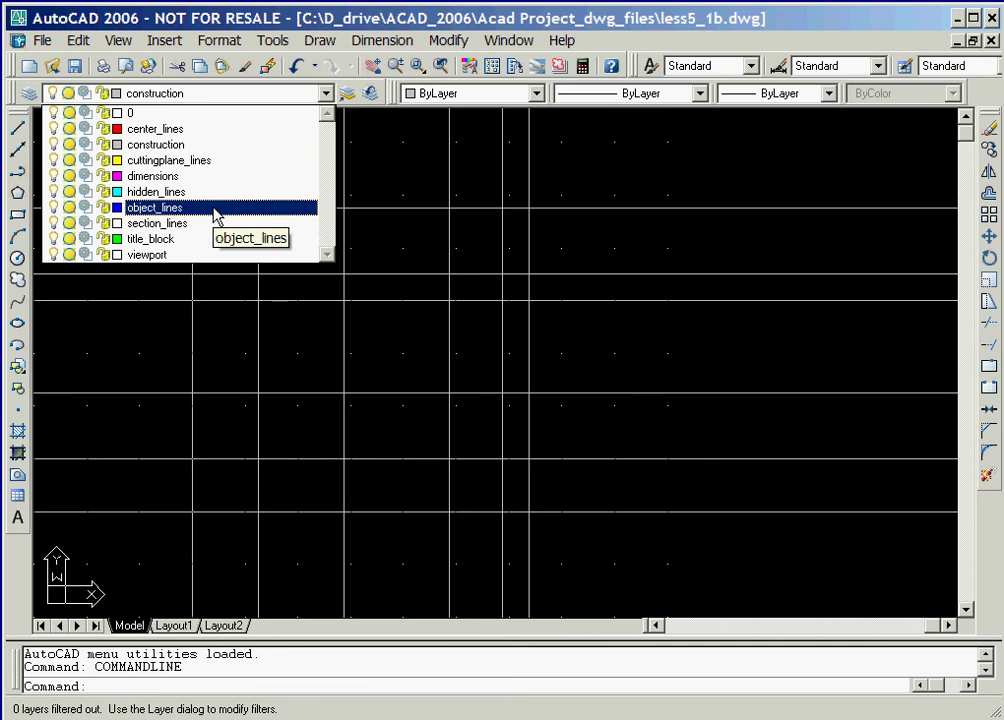
pyautogui.click(160, 207)
pyautogui.doubleClick(549, 709)
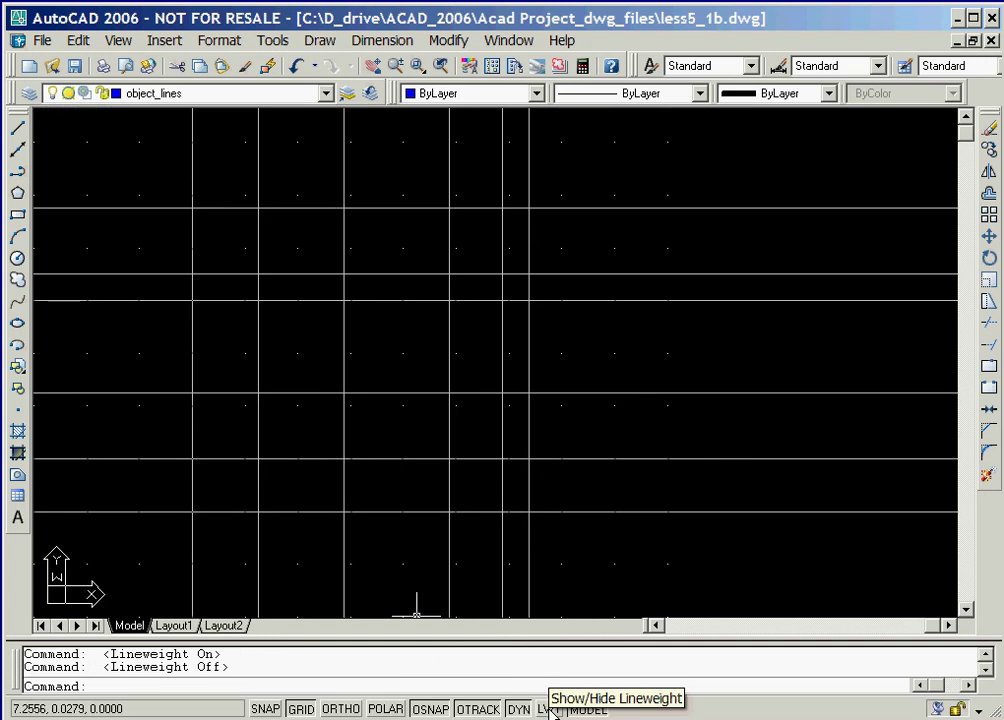
pyautogui.click(550, 709)
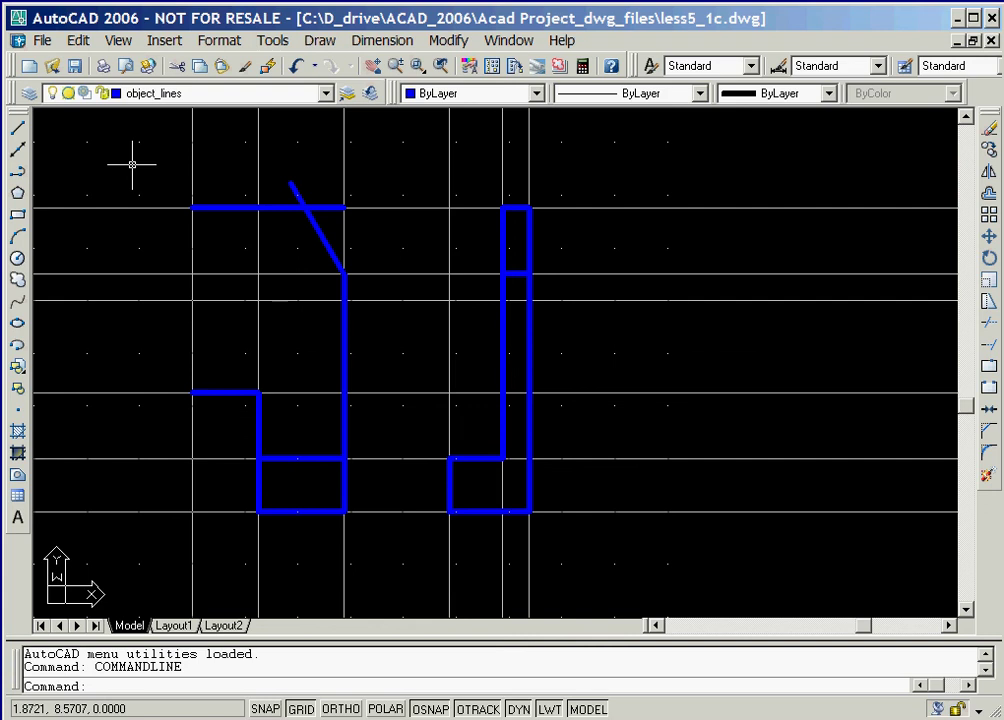
# Step: Trim the diagonal's overhang above the top edge and the top edge's stub past it
pyautogui.click(988, 328)
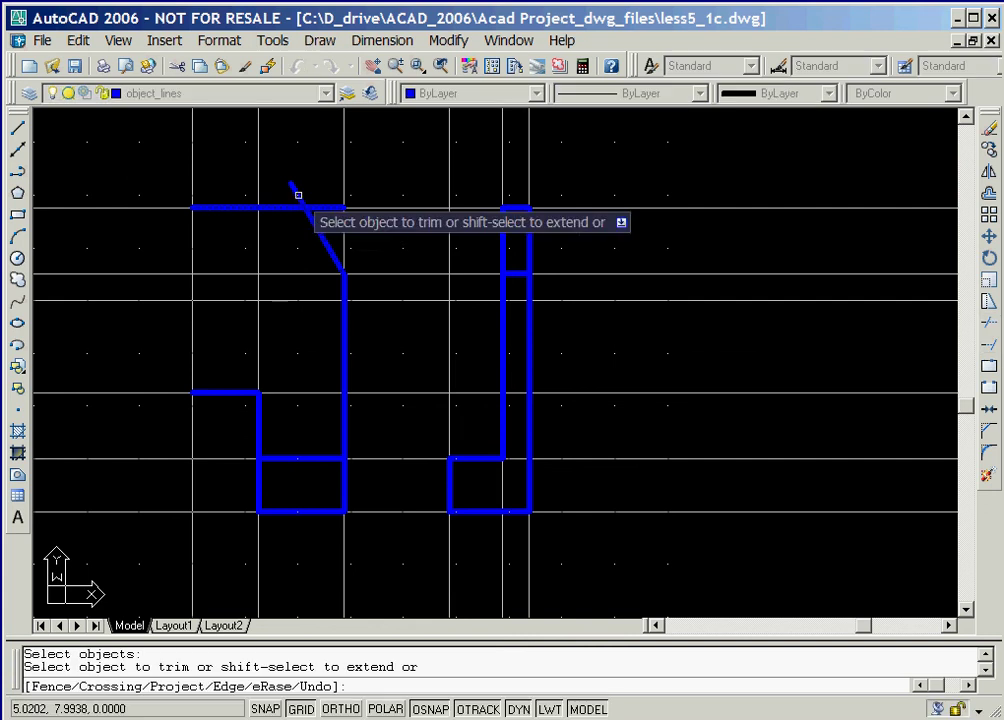
pyautogui.click(298, 195)
pyautogui.click(332, 207)
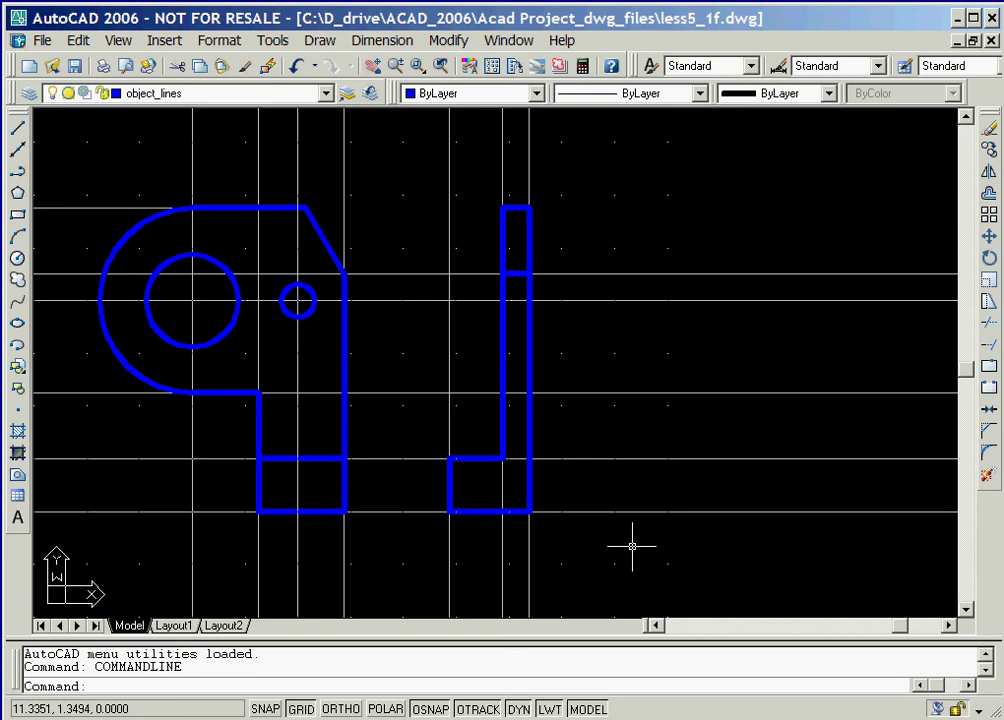
pyautogui.click(215, 93)
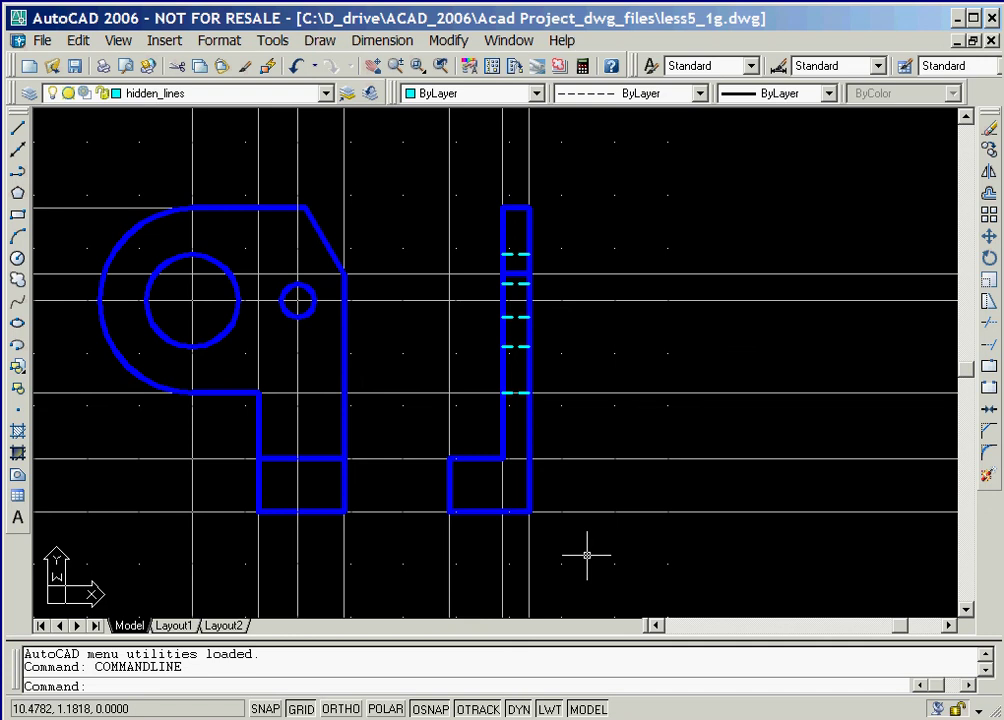
# Step: Switch the current layer to center_lines for the side view's center line
pyautogui.click(215, 93)
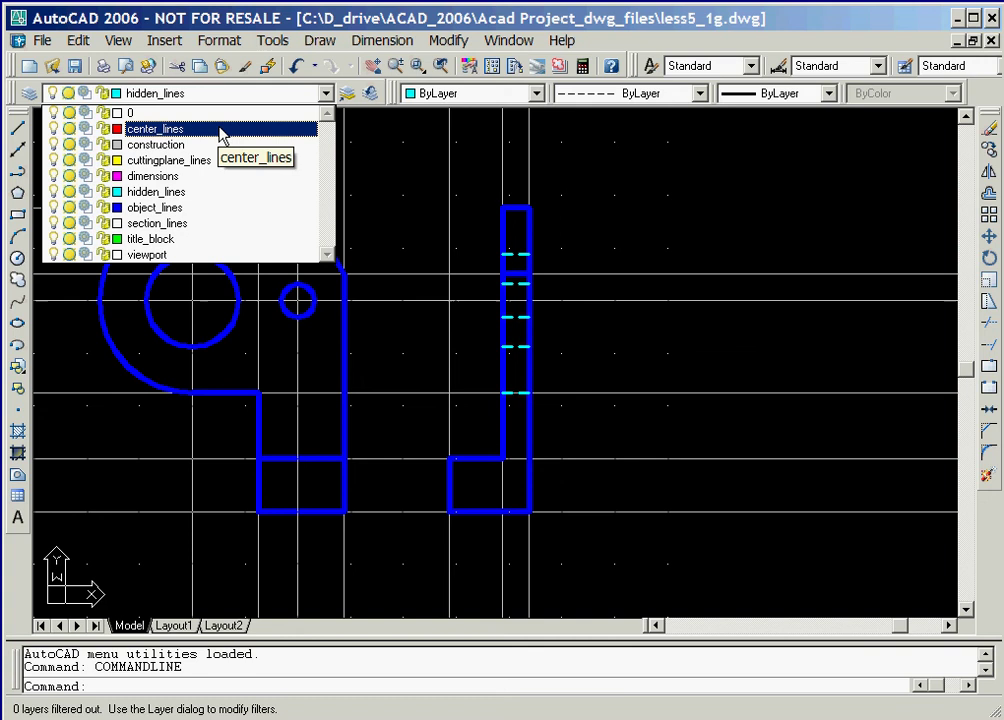
pyautogui.click(220, 130)
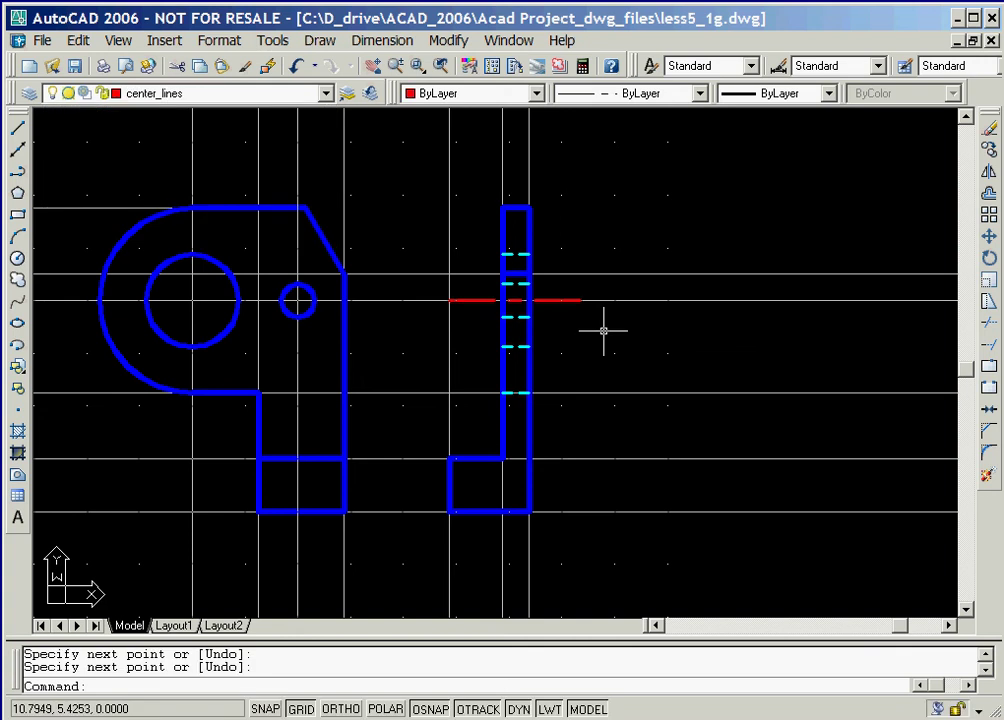
pyautogui.click(220, 93)
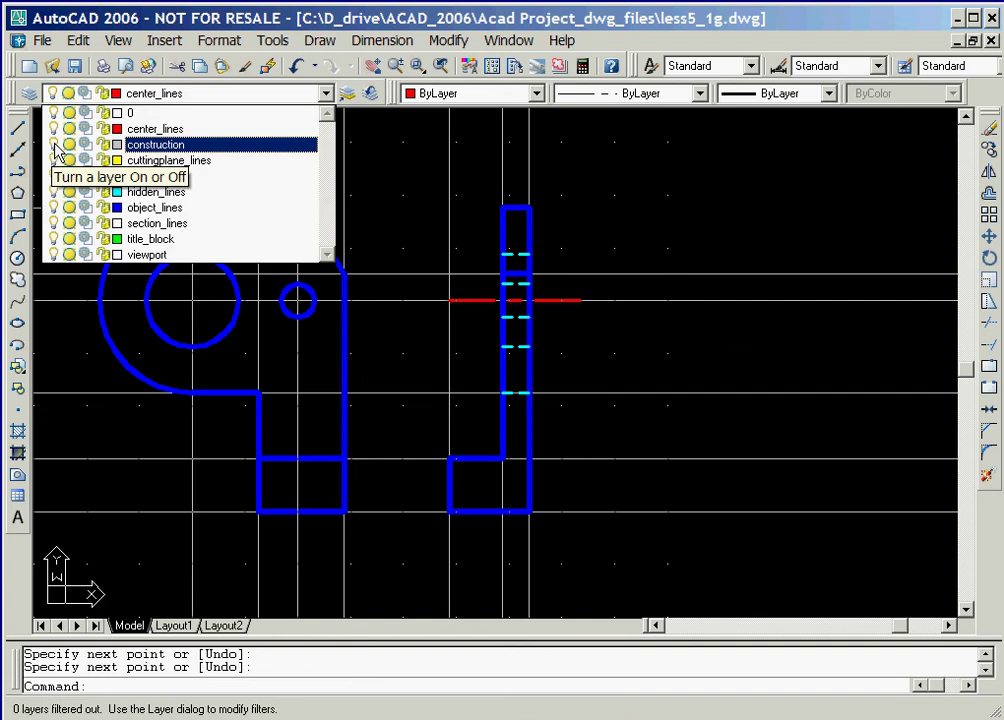
# Step: Turn off the construction layer, switch layers, and begin saving a copy of the drawing
pyautogui.click(57, 148)
pyautogui.click(153, 143)
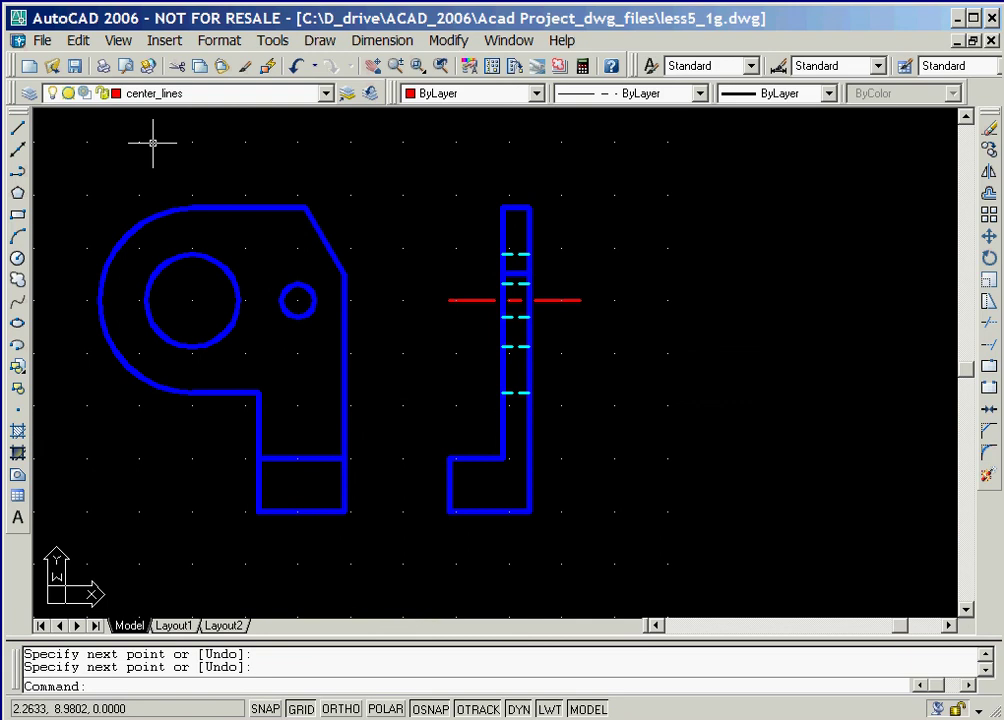
pyautogui.click(200, 93)
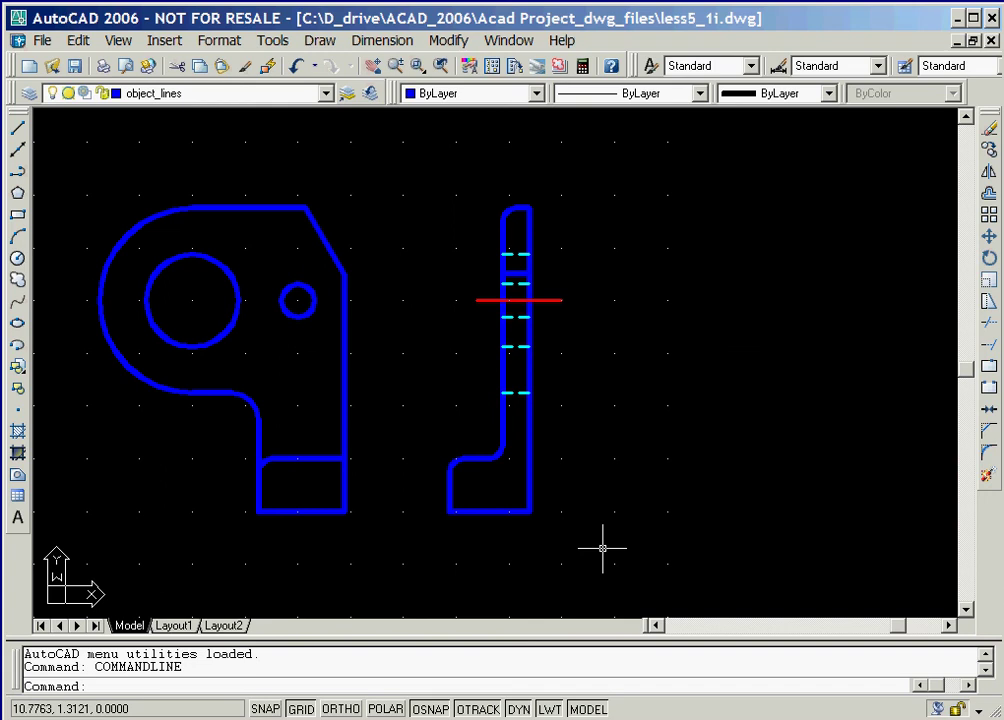
pyautogui.click(42, 40)
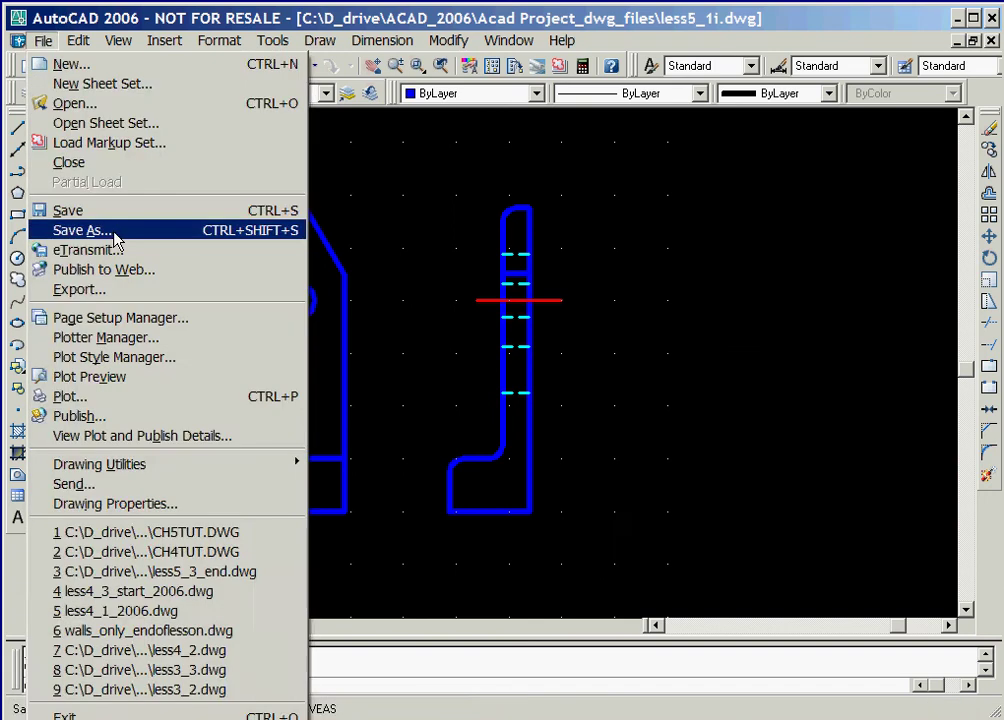